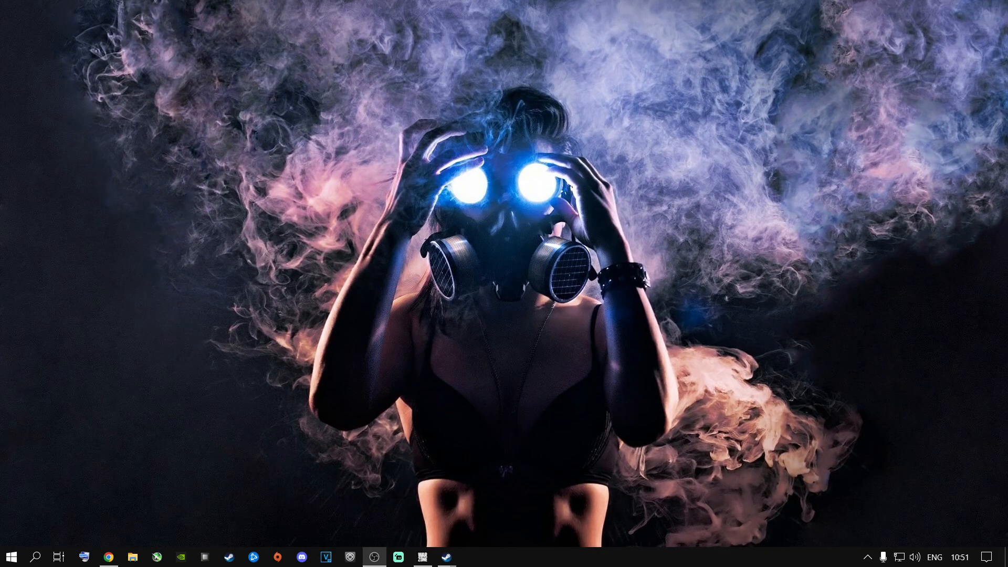
Open the NVIDIA Control Panel from the desktop and show the Manage 3D settings page
{"action": "left_click", "coordinate": [423, 557]}
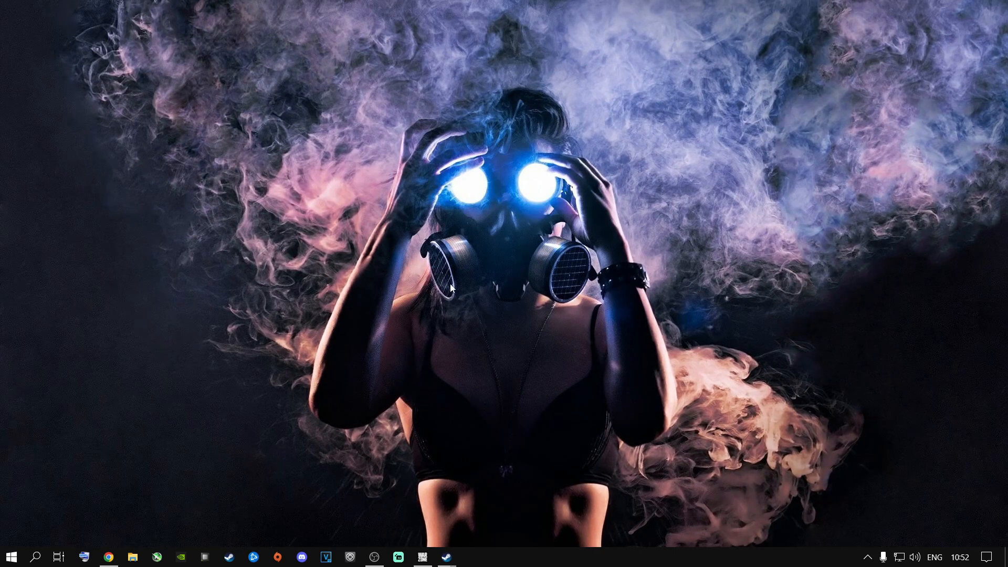
{"action": "right_click", "coordinate": [450, 285]}
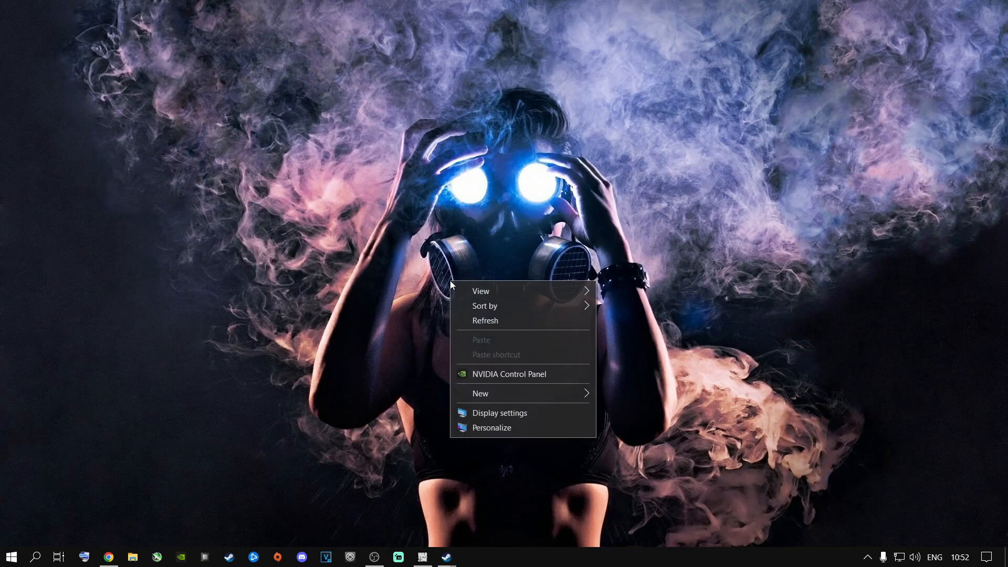
{"action": "left_click", "coordinate": [493, 374]}
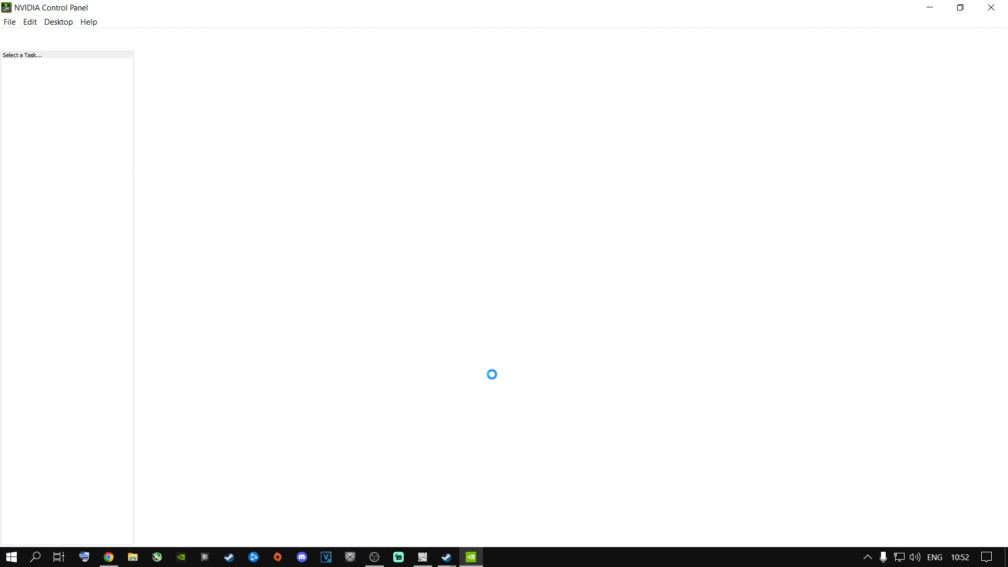
{"action": "left_click", "coordinate": [47, 80]}
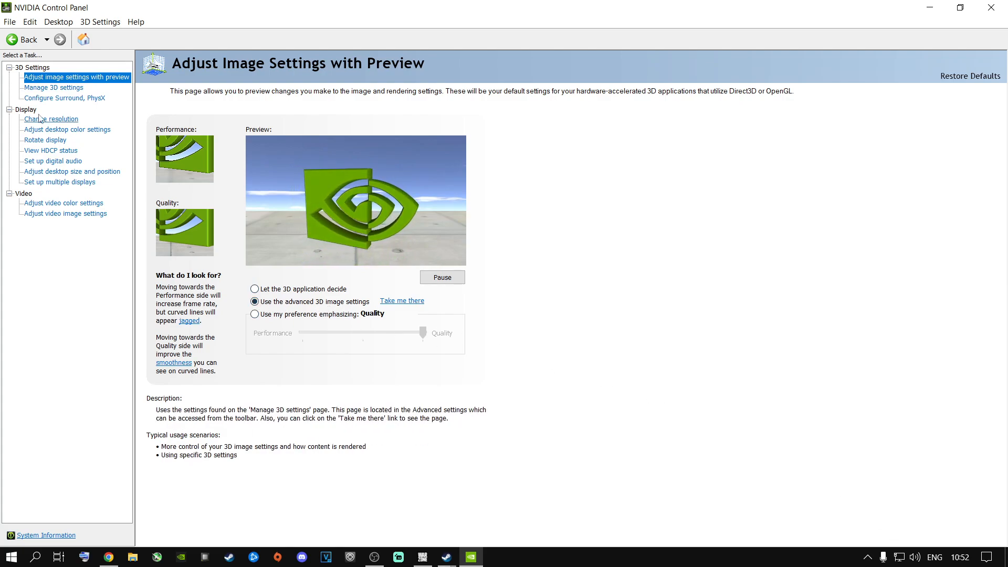
{"action": "left_click", "coordinate": [52, 87]}
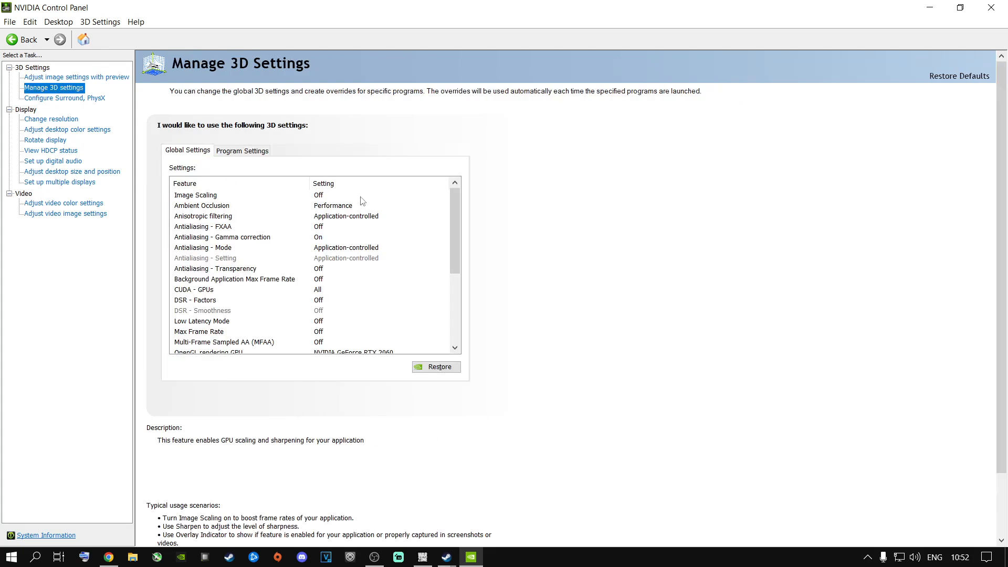
Review the global 3D settings list, including the Image Scaling, Ambient Occlusion and Anisotropic filtering entries
{"action": "mouse_move", "coordinate": [453, 216]}
{"action": "left_mouse_down"}
{"action": "mouse_move", "coordinate": [453, 300]}
{"action": "mouse_move", "coordinate": [455, 208]}
{"action": "left_mouse_up"}
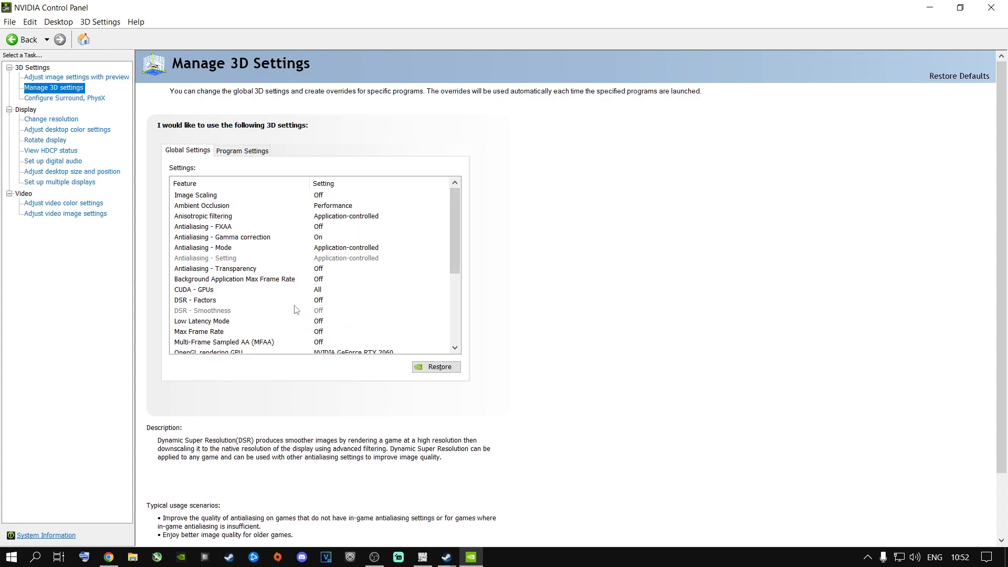
{"action": "scroll", "coordinate": [271, 289], "scroll_direction": "down", "scroll_amount": 4}
{"action": "scroll", "coordinate": [284, 292], "scroll_direction": "up", "scroll_amount": 5}
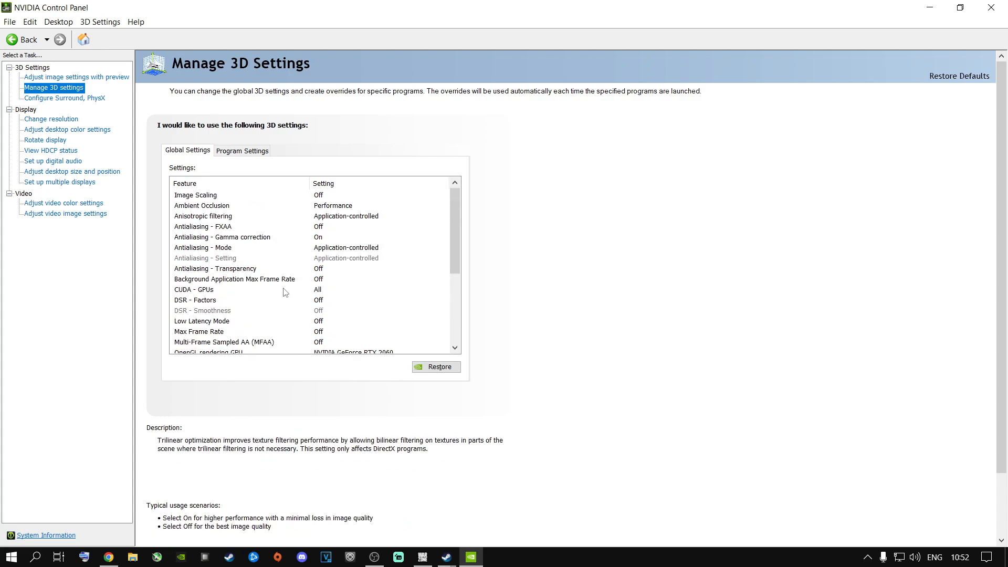
{"action": "scroll", "coordinate": [302, 281], "scroll_direction": "down", "scroll_amount": 4}
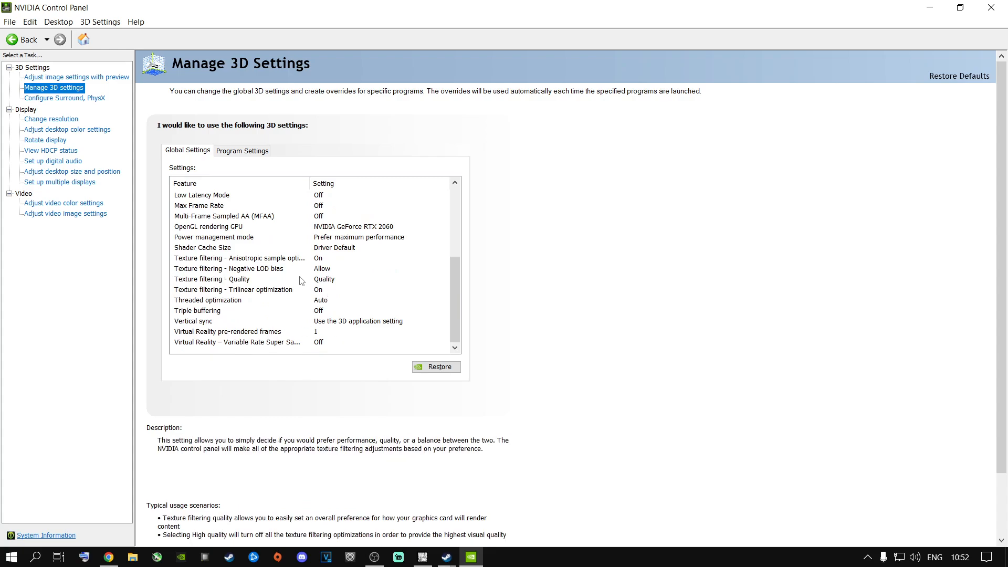
{"action": "scroll", "coordinate": [310, 248], "scroll_direction": "up", "scroll_amount": 5}
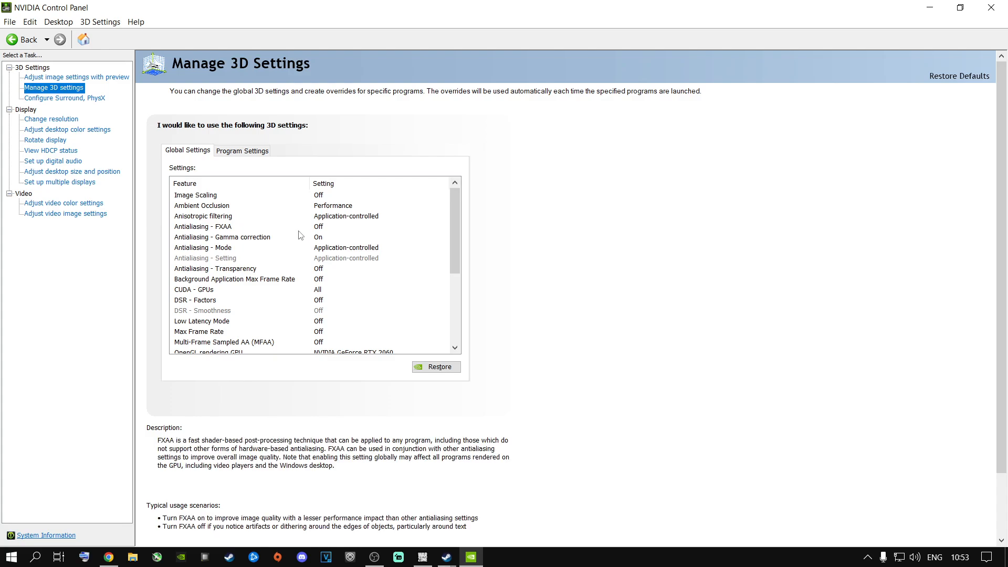
{"action": "left_click", "coordinate": [202, 197]}
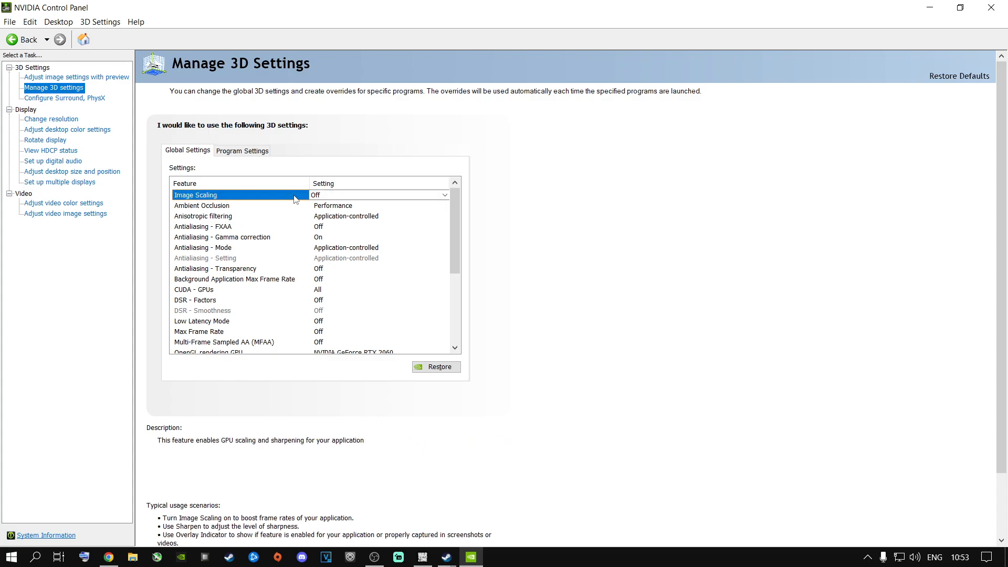
{"action": "left_click", "coordinate": [331, 208]}
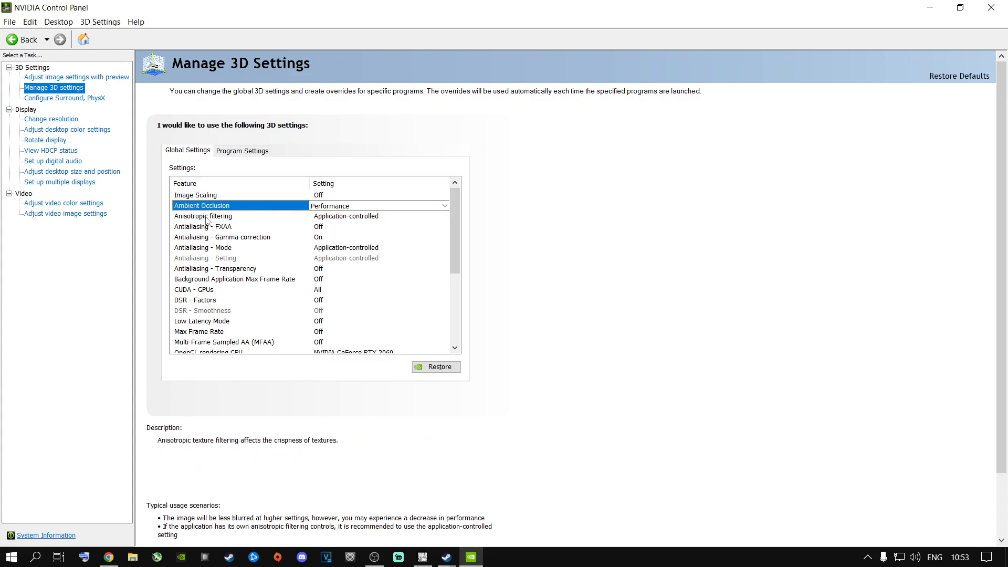
{"action": "left_click", "coordinate": [312, 218]}
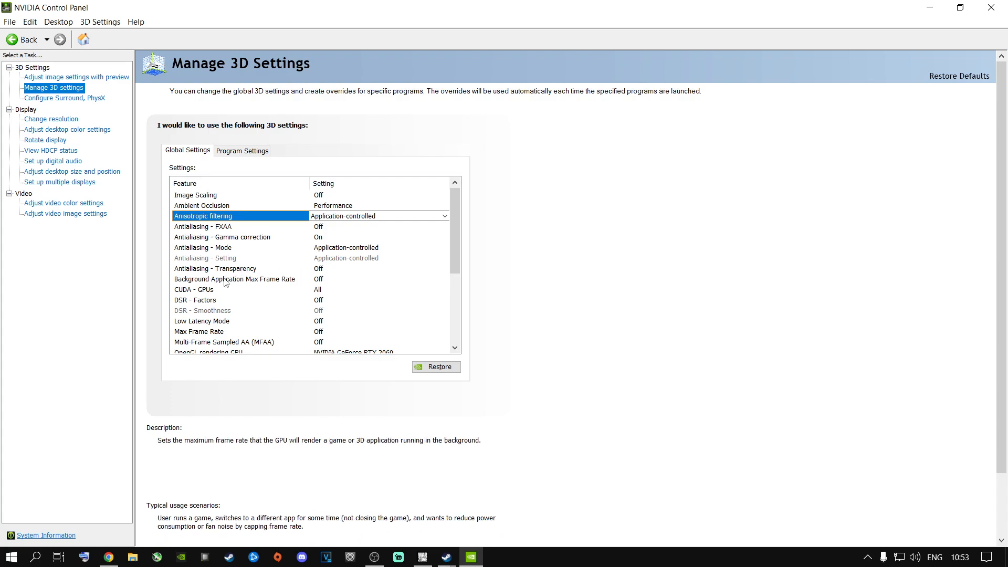
Confirm the NVIDIA GeForce RTX 2060 as the GPU for the CUDA - GPUs setting
{"action": "left_click", "coordinate": [322, 293]}
{"action": "left_click", "coordinate": [321, 293]}
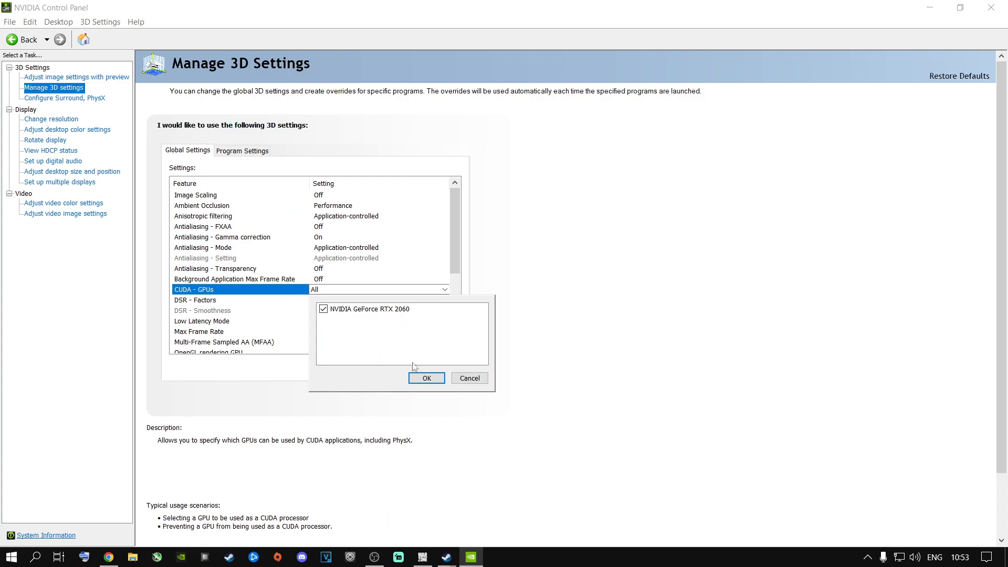
{"action": "left_click", "coordinate": [423, 378]}
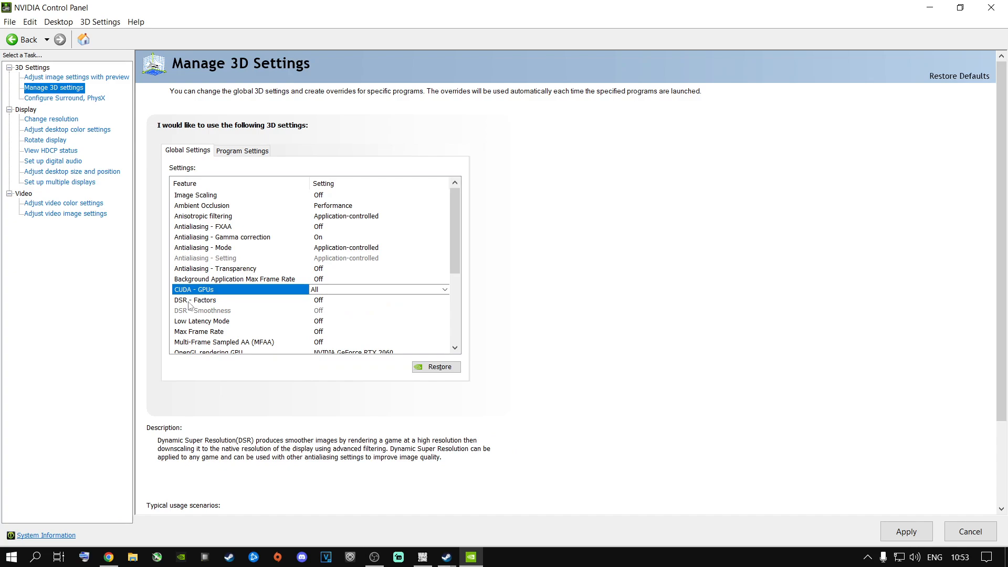
Examine the DL and legacy scaling options for DSR - Factors, and close the list without choosing any
{"action": "left_click", "coordinate": [322, 304]}
{"action": "left_click", "coordinate": [321, 301]}
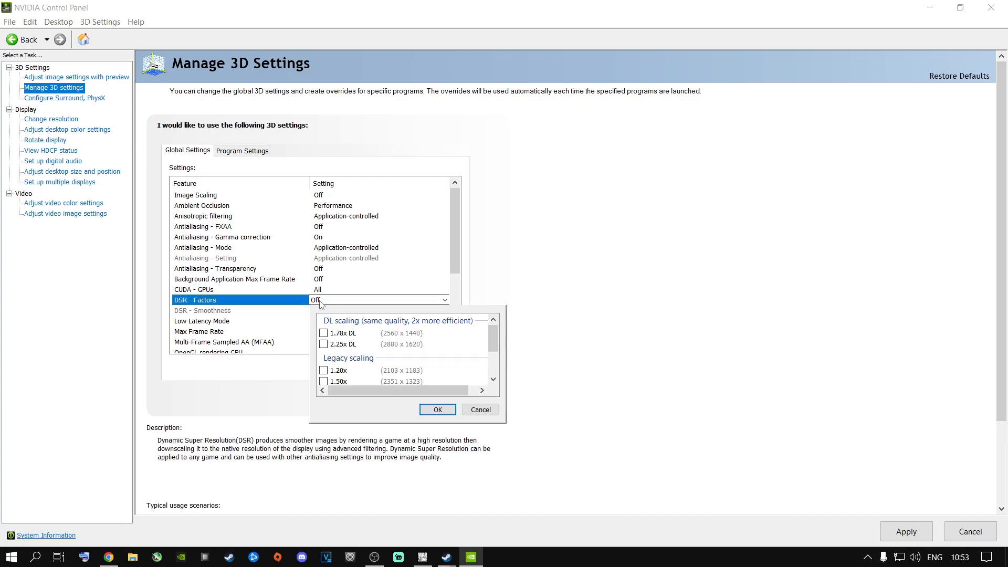
{"action": "scroll", "coordinate": [355, 349], "scroll_direction": "down", "scroll_amount": 2}
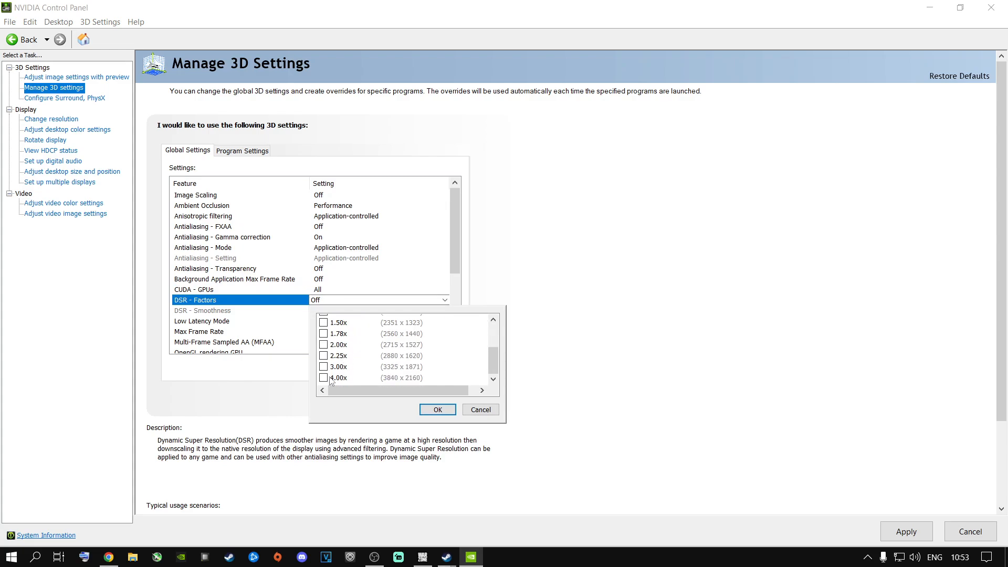
{"action": "scroll", "coordinate": [331, 362], "scroll_direction": "up", "scroll_amount": 3}
{"action": "scroll", "coordinate": [330, 349], "scroll_direction": "down", "scroll_amount": 3}
{"action": "scroll", "coordinate": [357, 346], "scroll_direction": "up", "scroll_amount": 2}
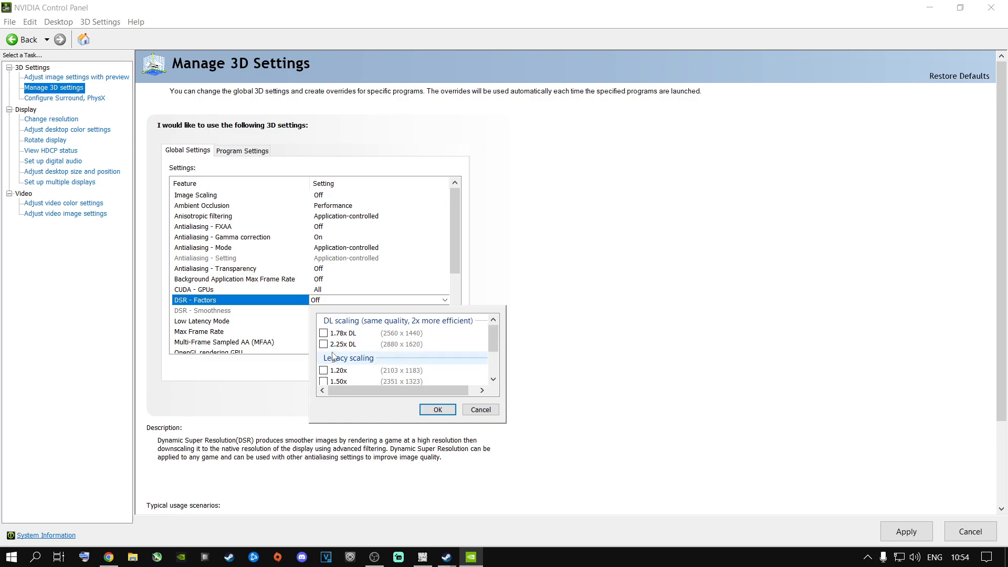
{"action": "scroll", "coordinate": [362, 346], "scroll_direction": "down", "scroll_amount": 2}
{"action": "scroll", "coordinate": [339, 362], "scroll_direction": "up", "scroll_amount": 2}
{"action": "scroll", "coordinate": [357, 365], "scroll_direction": "down", "scroll_amount": 2}
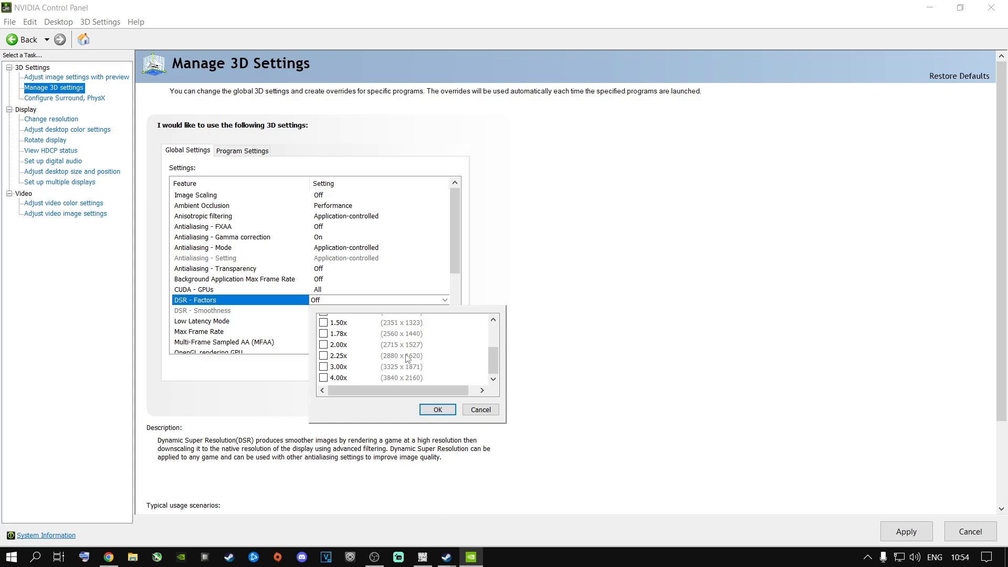
{"action": "scroll", "coordinate": [407, 358], "scroll_direction": "up", "scroll_amount": 2}
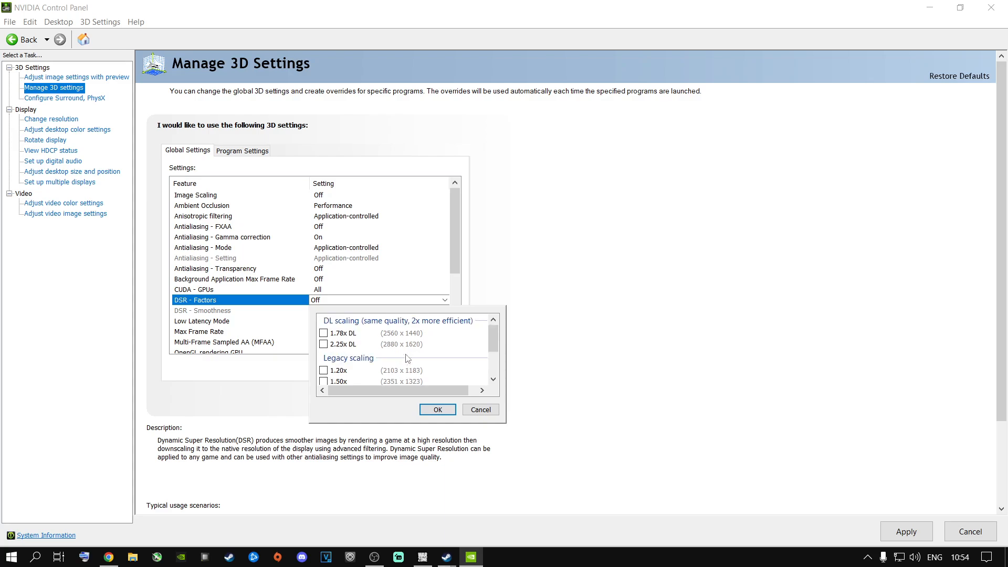
{"action": "scroll", "coordinate": [407, 358], "scroll_direction": "down", "scroll_amount": 2}
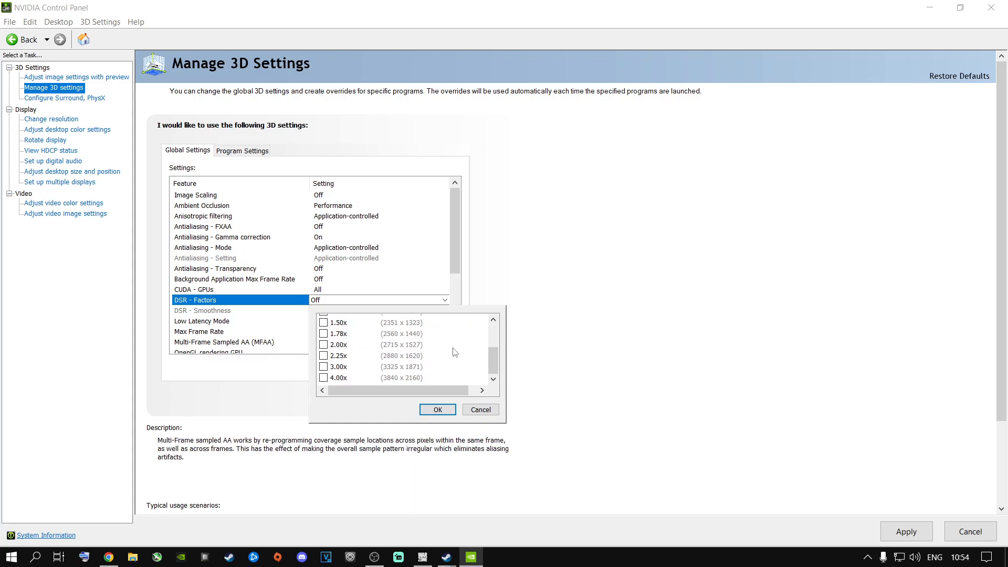
{"action": "left_click", "coordinate": [480, 411]}
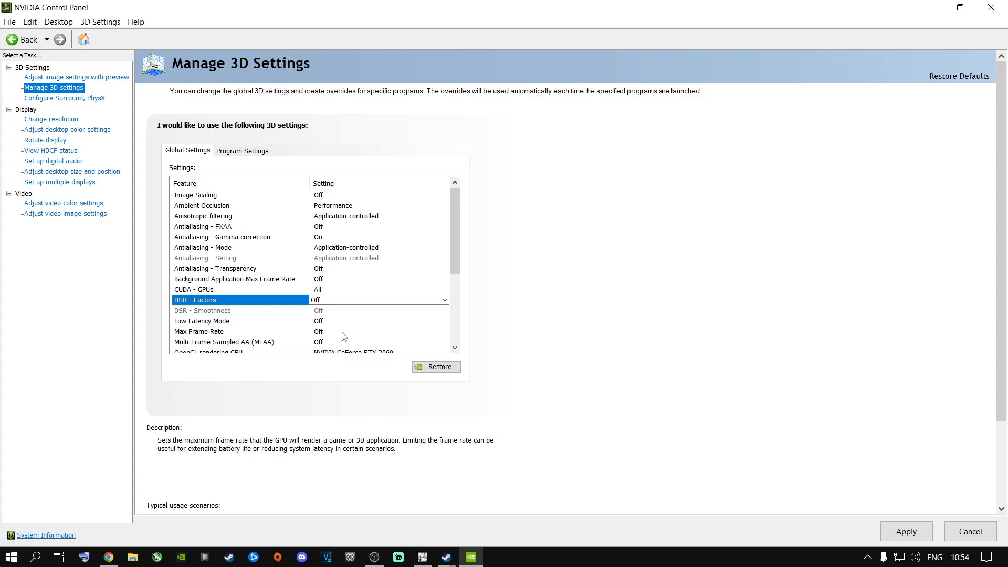
Try a Max Frame Rate limit of 144 FPS, and switch the limit back to Off
{"action": "left_click", "coordinate": [327, 333]}
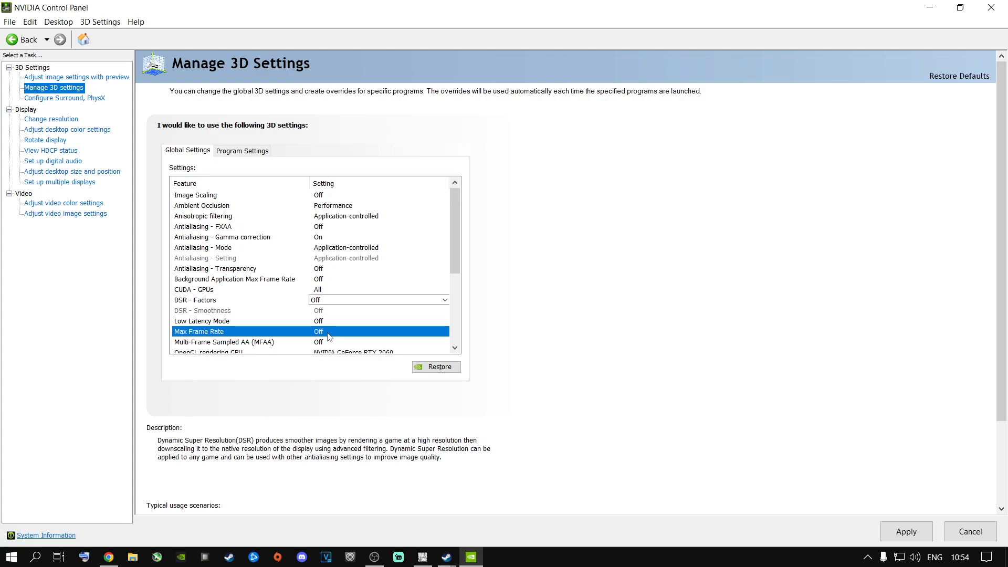
{"action": "left_click", "coordinate": [329, 333]}
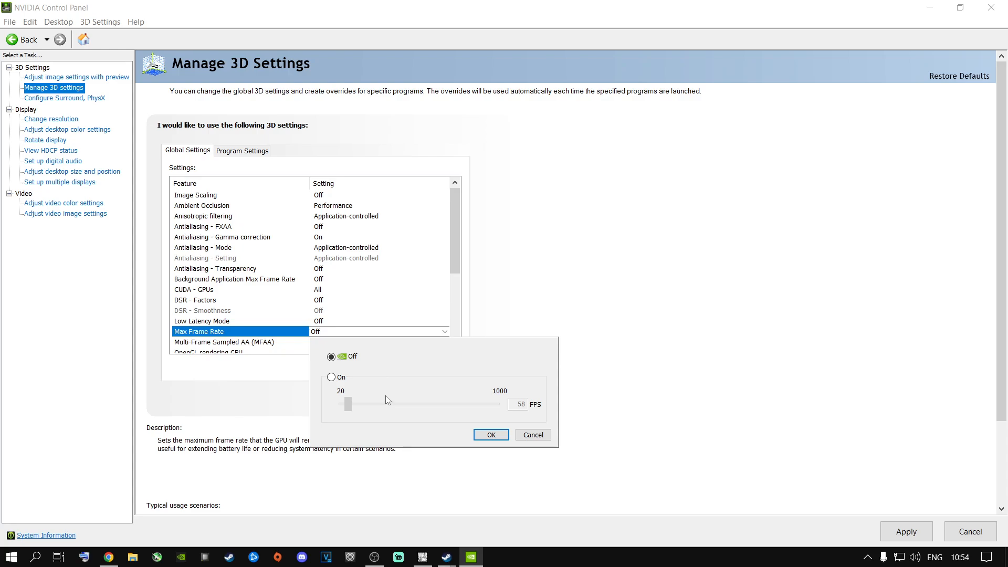
{"action": "left_click", "coordinate": [332, 378]}
{"action": "left_click_drag", "start_coordinate": [347, 404], "coordinate": [350, 404]}
{"action": "left_click_drag", "start_coordinate": [360, 401], "coordinate": [361, 401]}
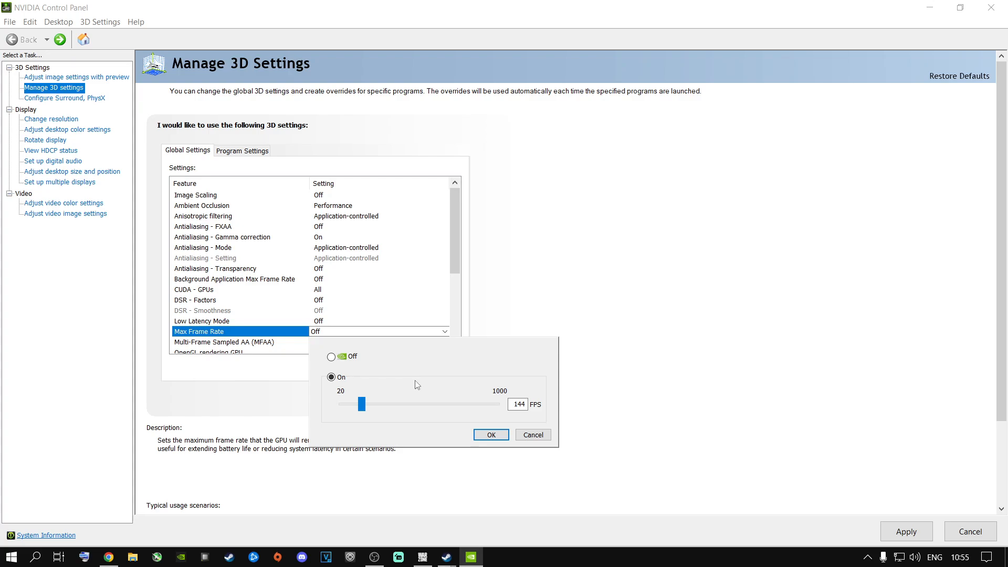
{"action": "left_click", "coordinate": [331, 357]}
{"action": "left_click", "coordinate": [490, 435]}
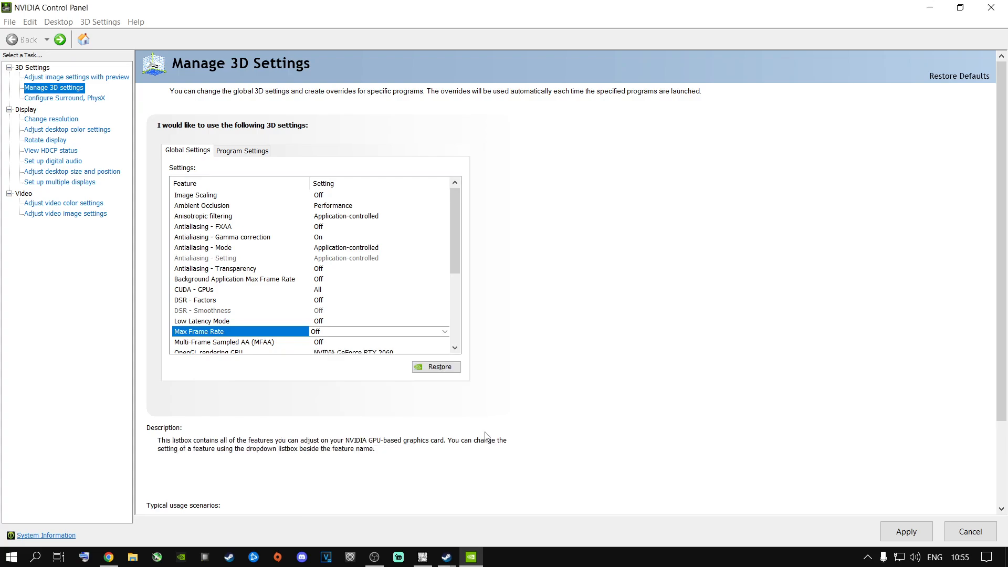
Set the OpenGL rendering GPU to NVIDIA GeForce RTX 2060
{"action": "left_click_drag", "start_coordinate": [454, 260], "coordinate": [454, 307]}
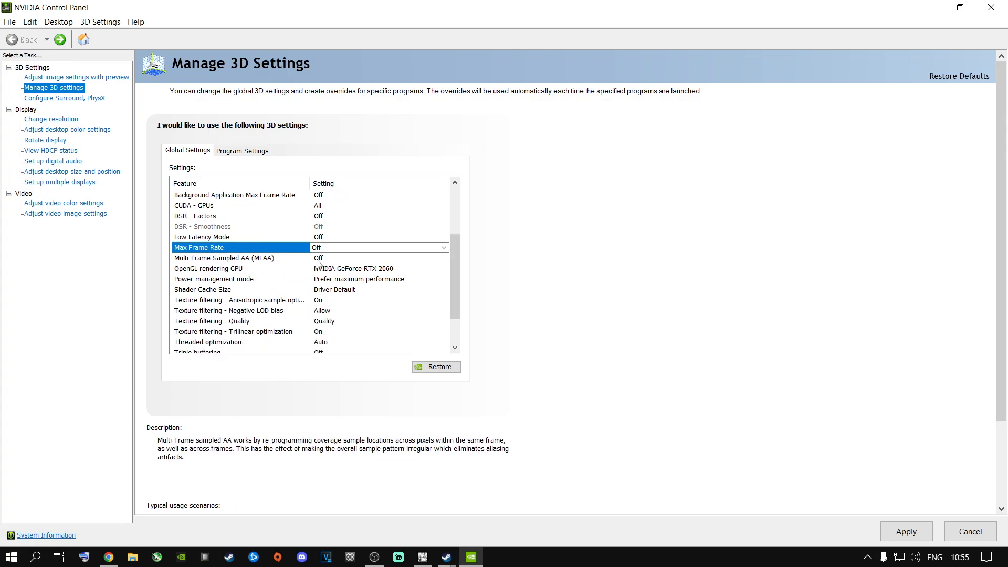
{"action": "left_click", "coordinate": [210, 271]}
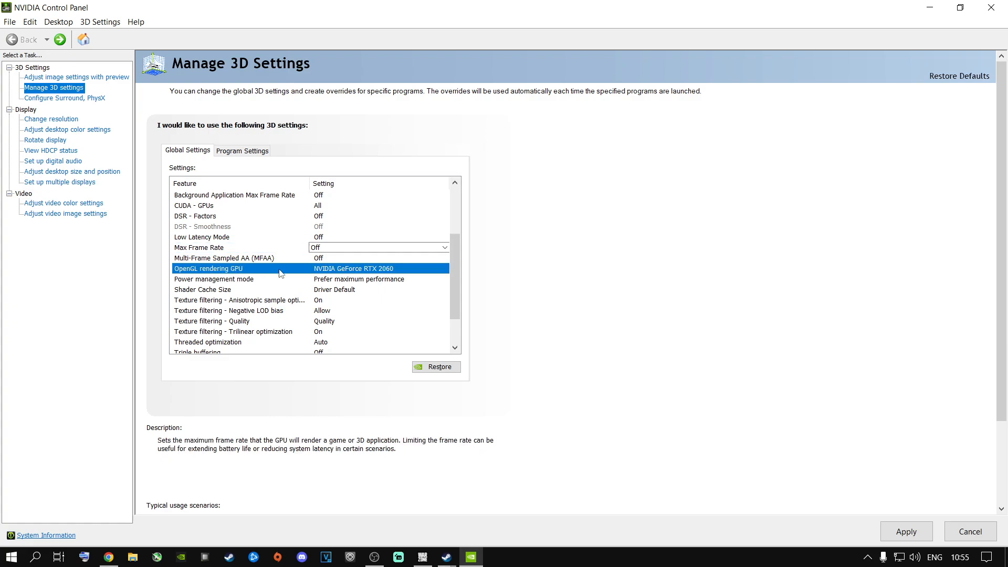
{"action": "left_click", "coordinate": [341, 268]}
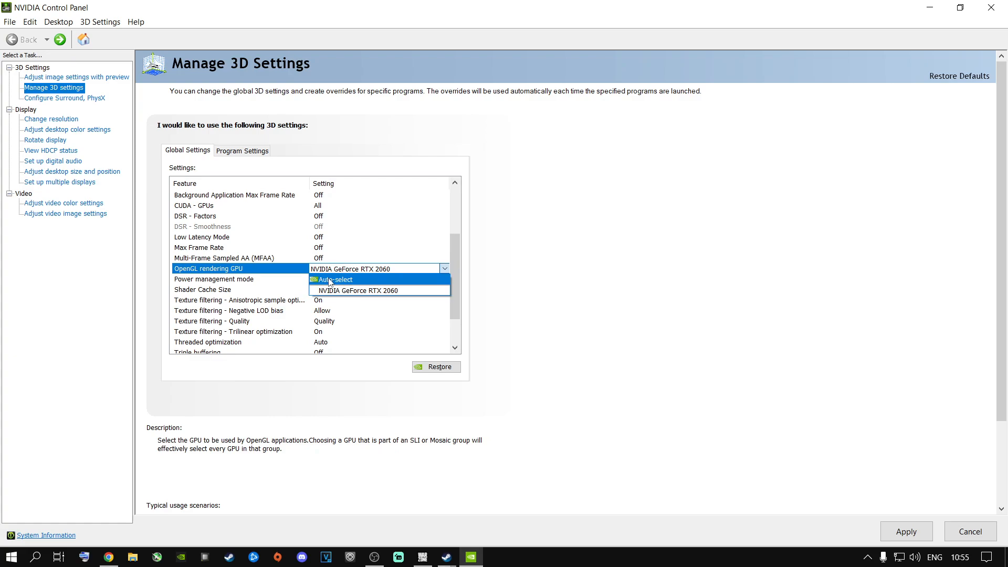
{"action": "left_click", "coordinate": [332, 290]}
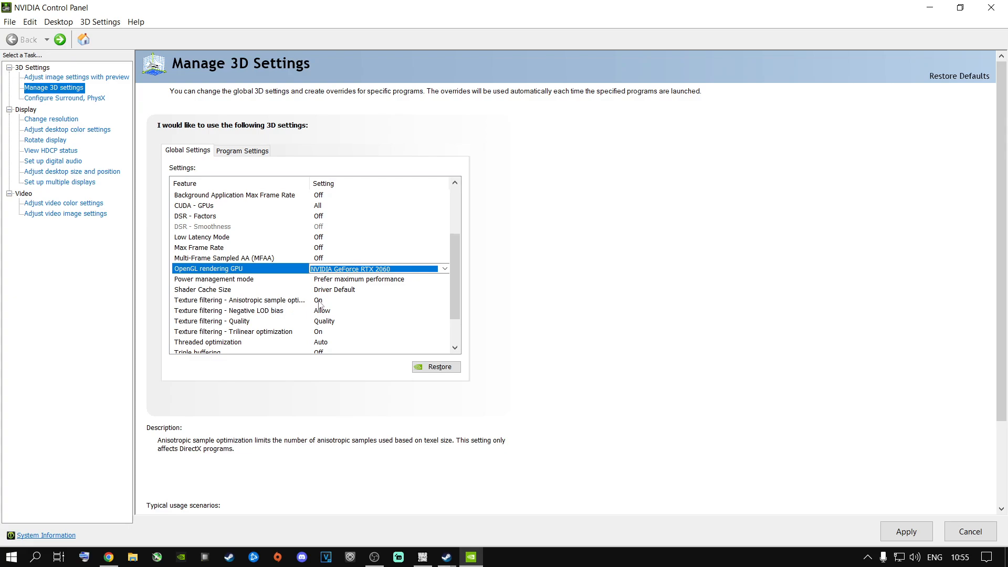
Review the available options for Texture filtering - Quality without changing it, and check the remaining settings at the end of the list
{"action": "mouse_move", "coordinate": [199, 311]}
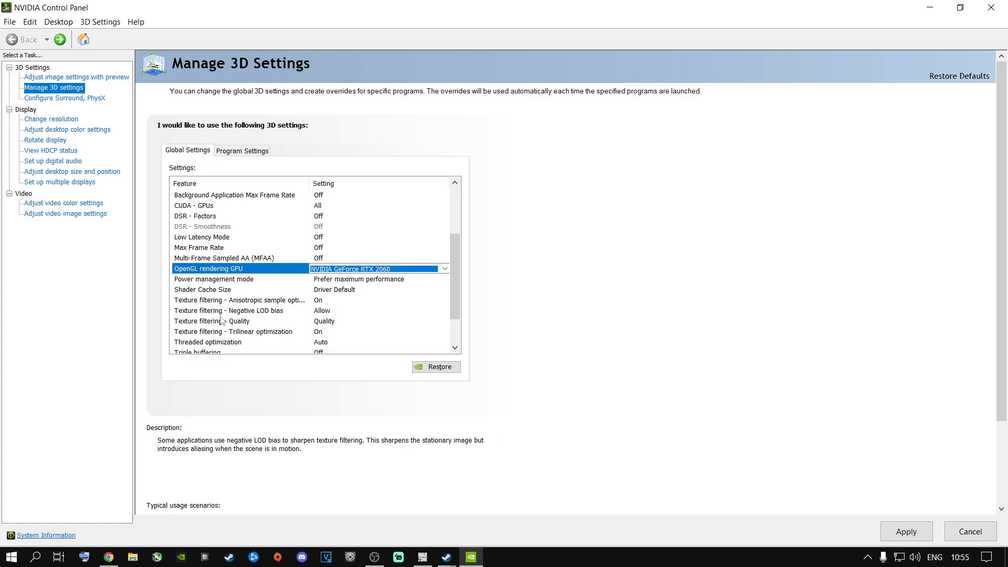
{"action": "left_click", "coordinate": [321, 323]}
{"action": "left_click", "coordinate": [322, 322]}
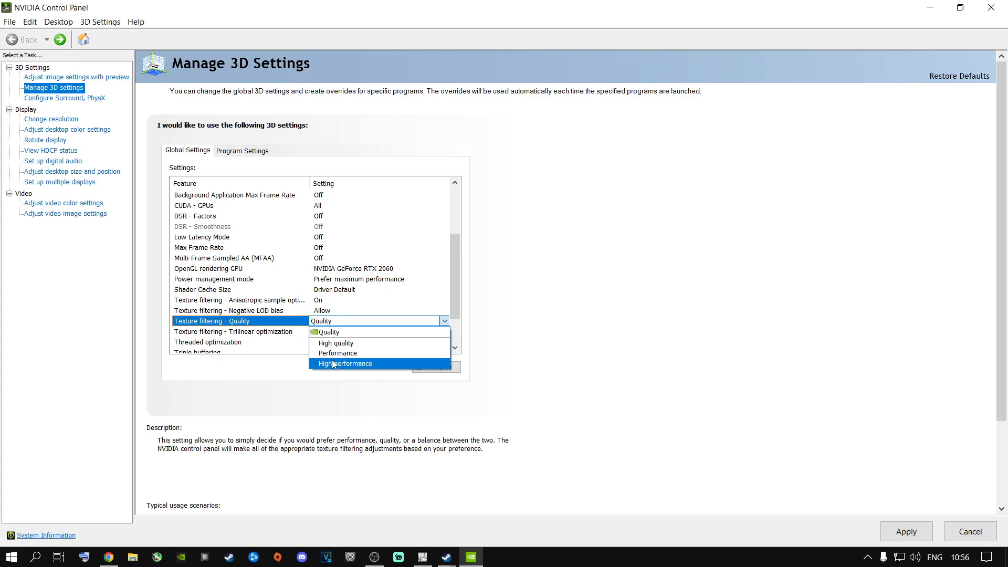
{"action": "left_click", "coordinate": [548, 315]}
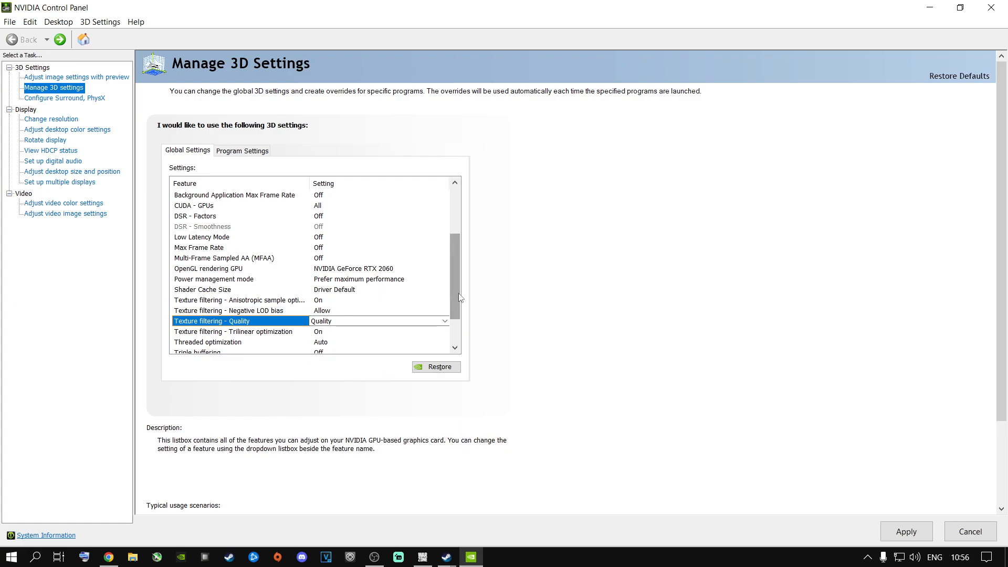
{"action": "left_click", "coordinate": [368, 321]}
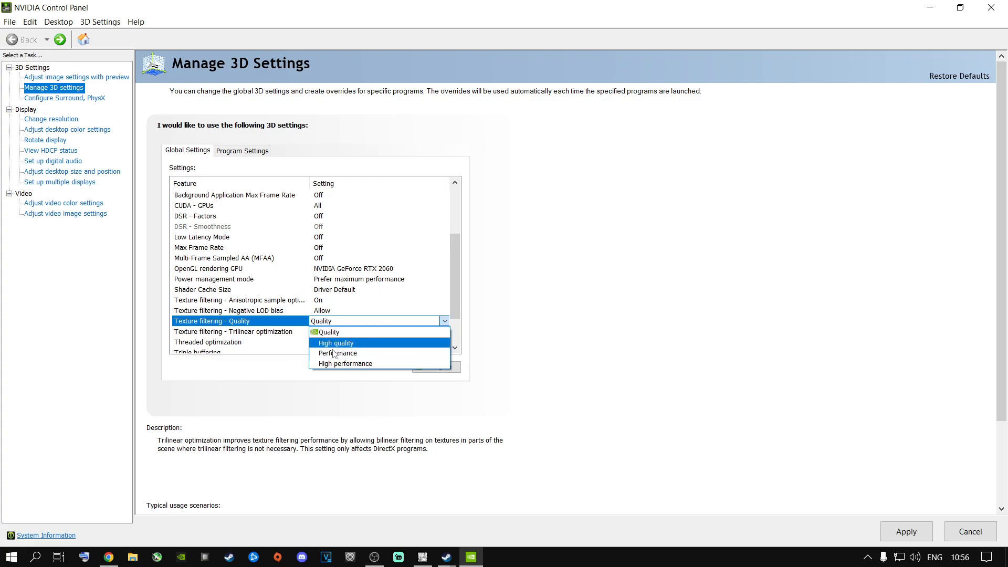
{"action": "left_click", "coordinate": [528, 348]}
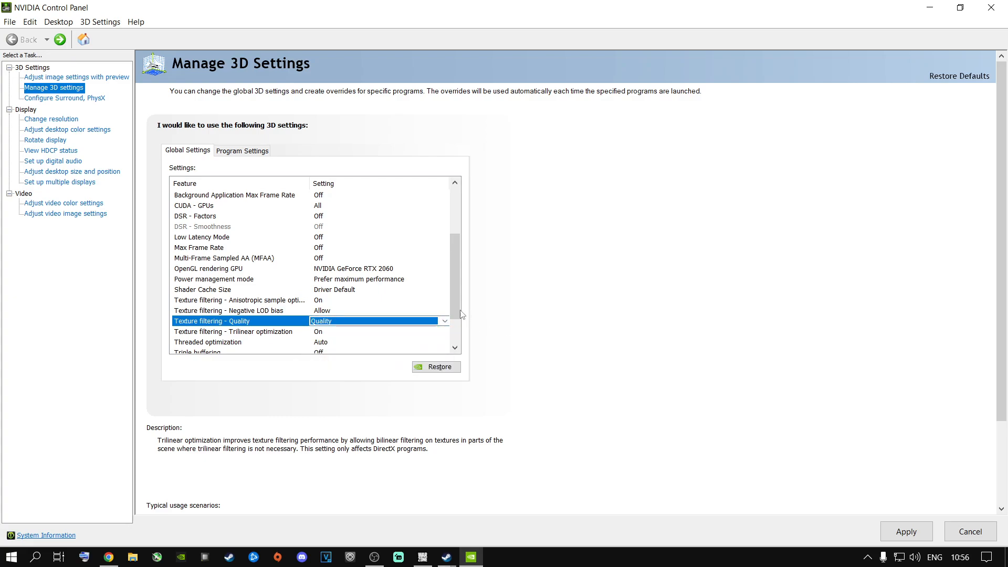
{"action": "left_click_drag", "start_coordinate": [456, 311], "coordinate": [452, 333]}
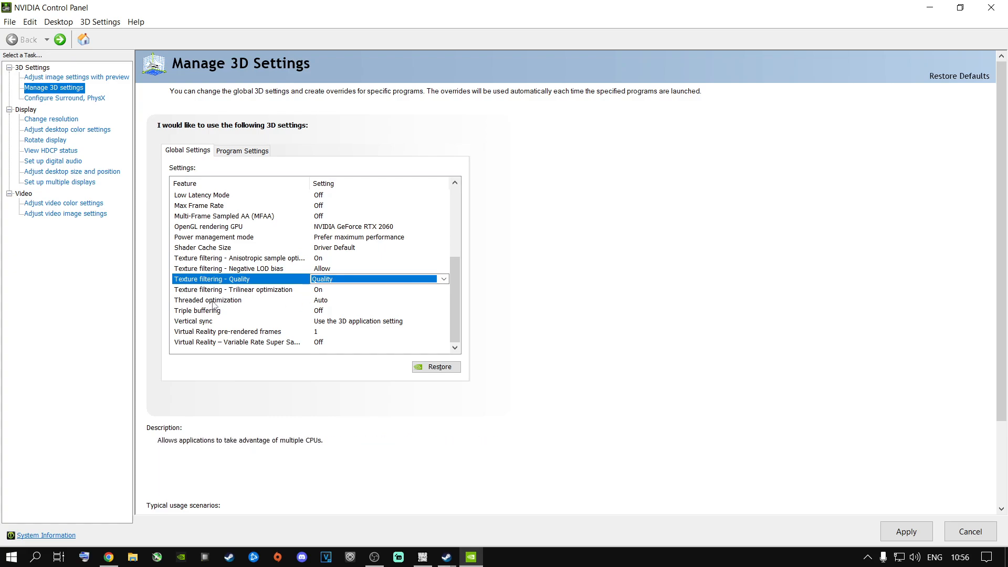
Review the available options for Threaded optimization and choose Auto
{"action": "left_click", "coordinate": [327, 301]}
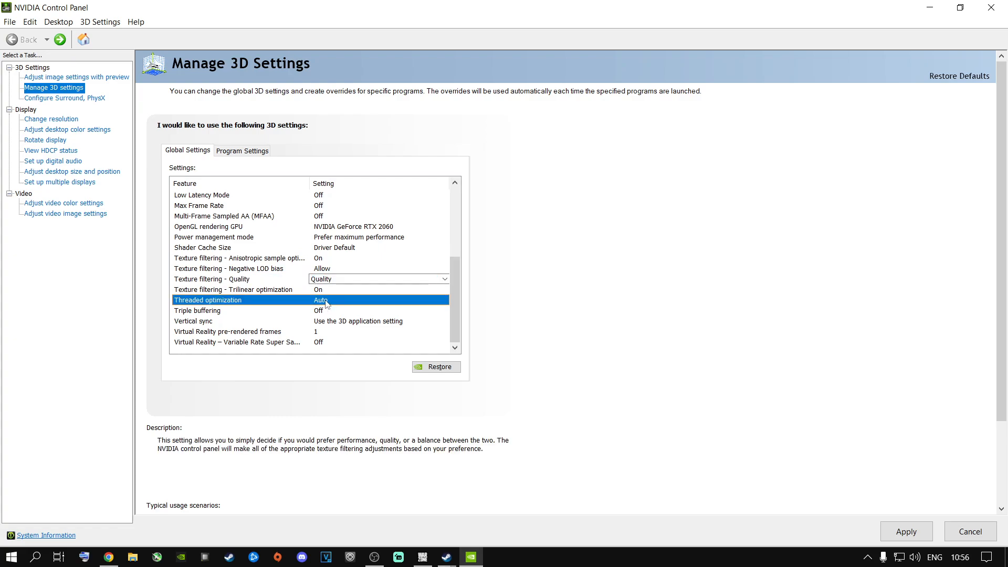
{"action": "left_click", "coordinate": [326, 302]}
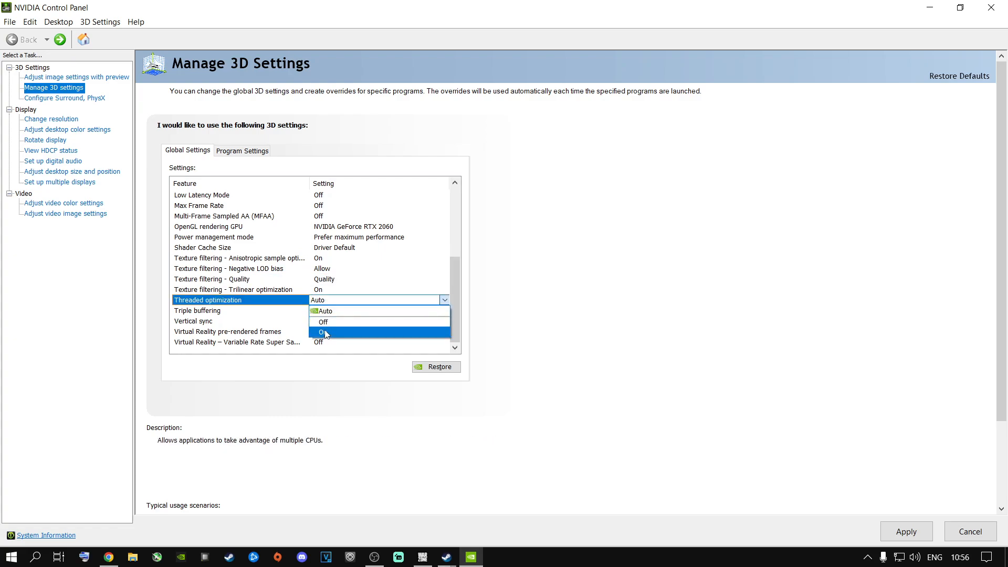
{"action": "left_click", "coordinate": [329, 311]}
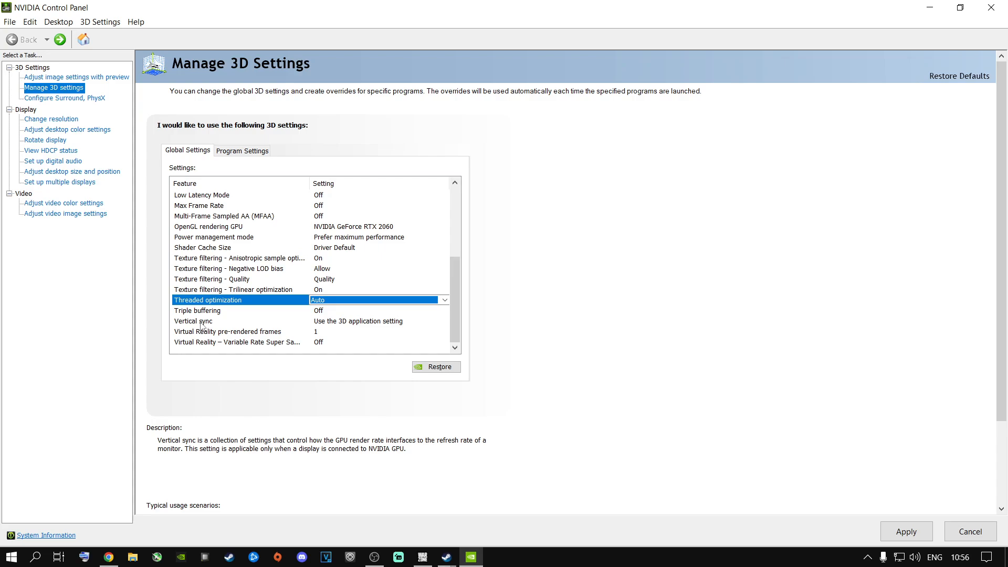
Choose Use the 3D application setting for Vertical sync, and apply the global 3D settings
{"action": "left_click", "coordinate": [334, 325]}
{"action": "left_click", "coordinate": [350, 322]}
{"action": "left_click", "coordinate": [349, 332]}
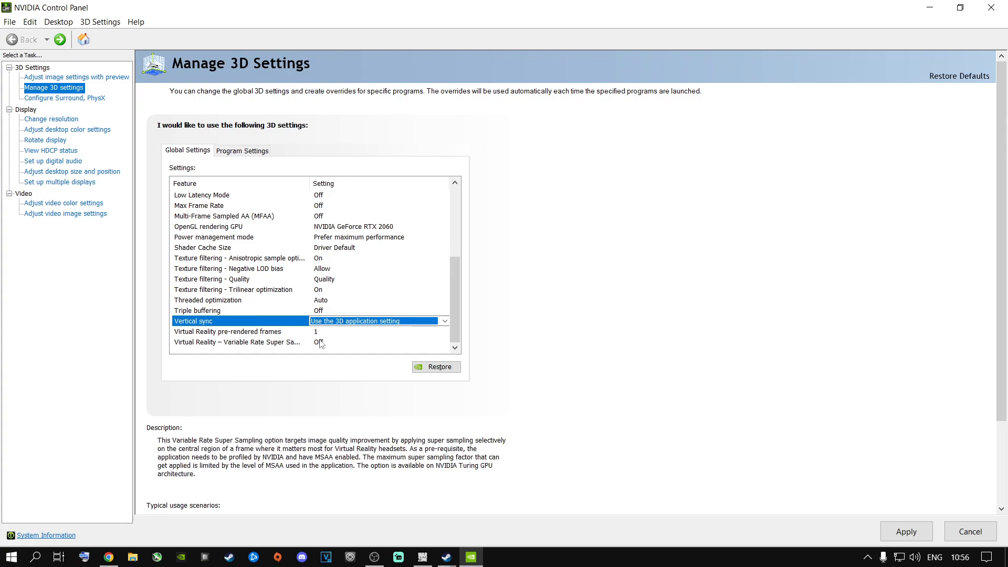
{"action": "left_click", "coordinate": [895, 525]}
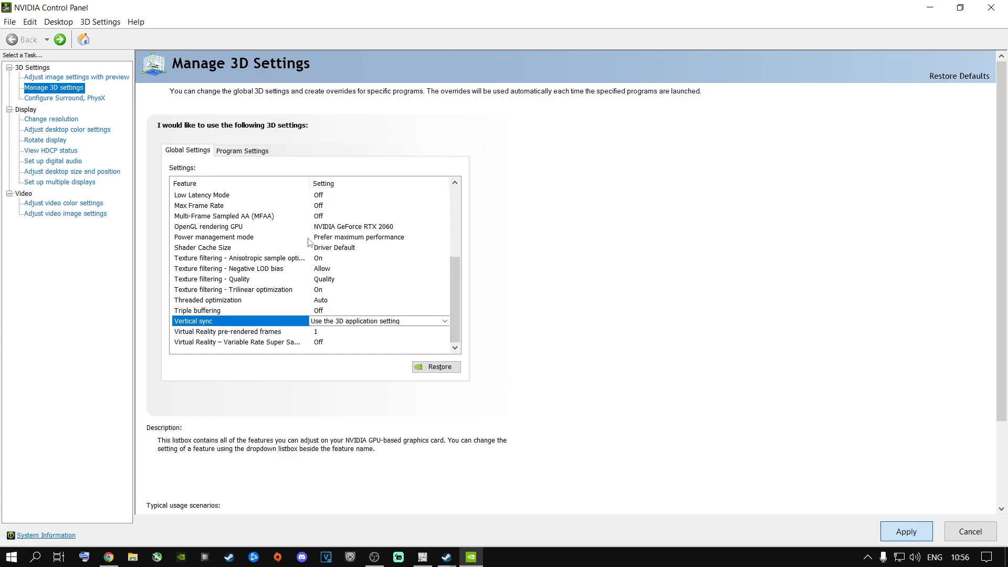
In the Surround and PhysX configuration, try Auto-select (recommended) and CPU as the PhysX processor
{"action": "left_click", "coordinate": [53, 100]}
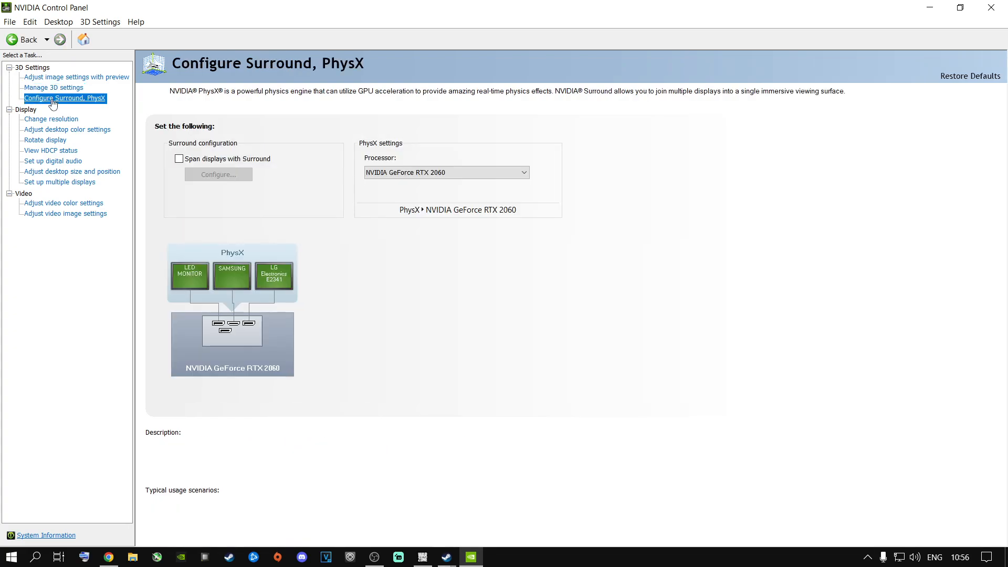
{"action": "left_click", "coordinate": [434, 176]}
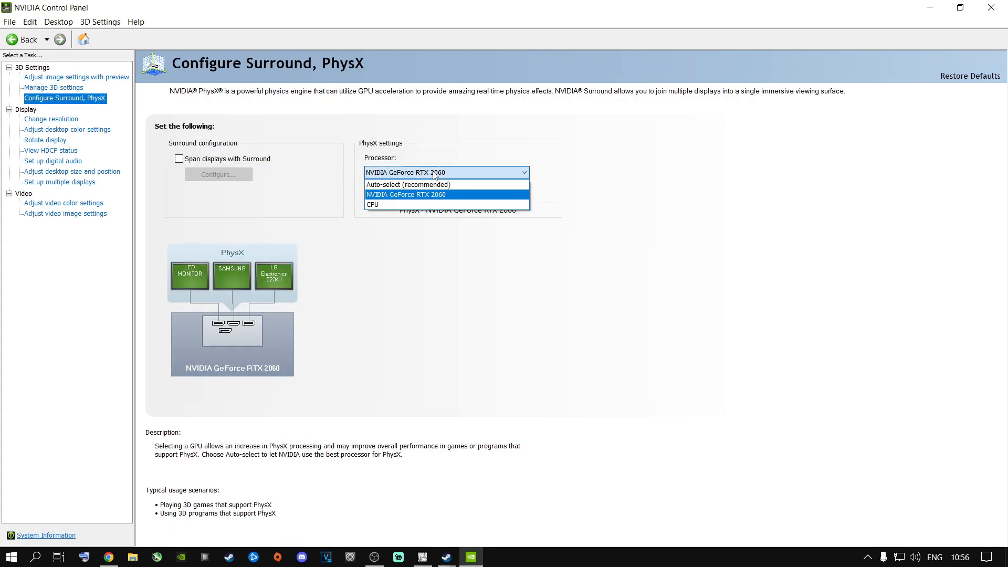
{"action": "left_click", "coordinate": [394, 184]}
{"action": "left_click", "coordinate": [428, 173]}
{"action": "left_click", "coordinate": [389, 205]}
Set the PhysX processor to NVIDIA GeForce RTX 2060, apply the change, and close the control panel
{"action": "left_click", "coordinate": [404, 176]}
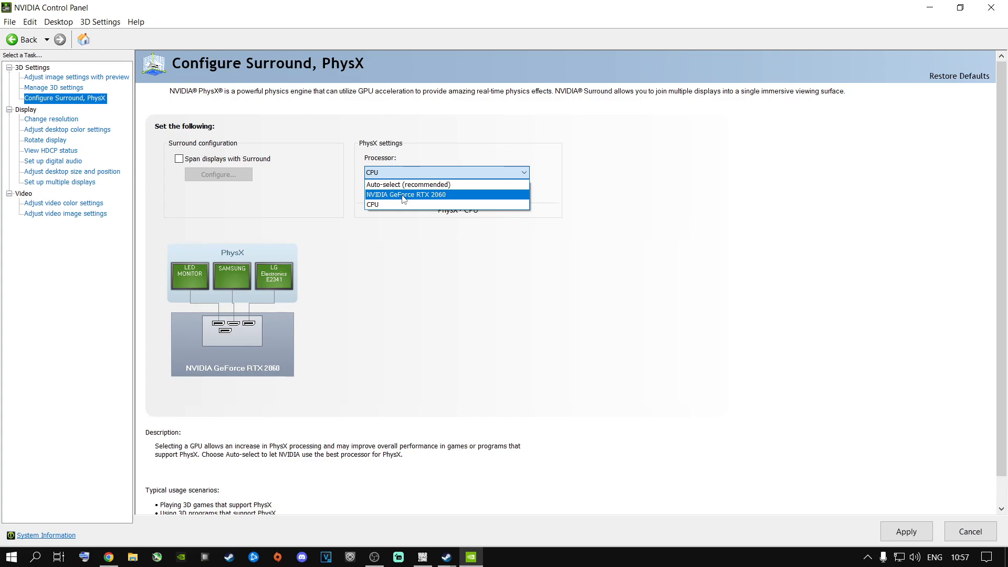
{"action": "left_click", "coordinate": [404, 195]}
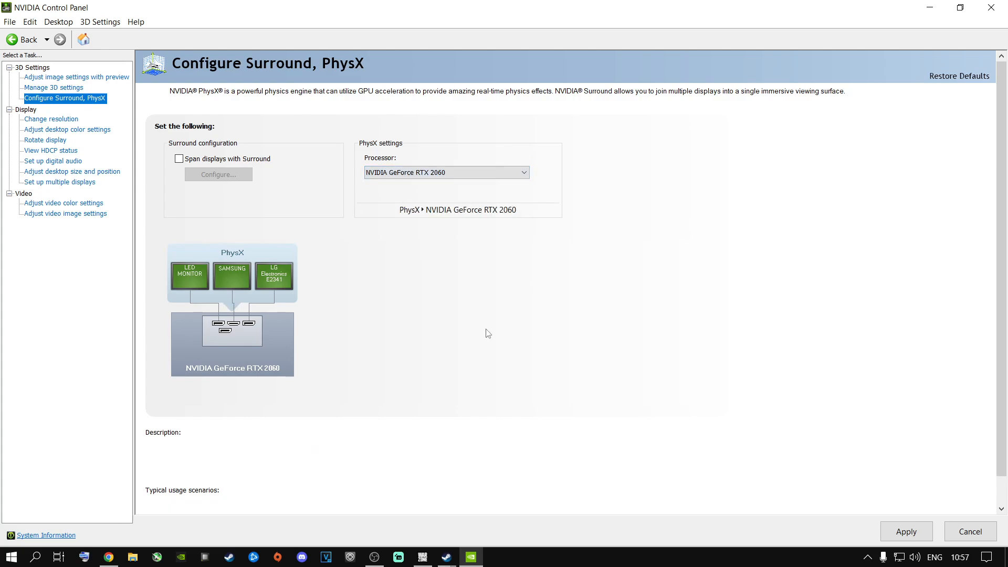
{"action": "left_click", "coordinate": [899, 529]}
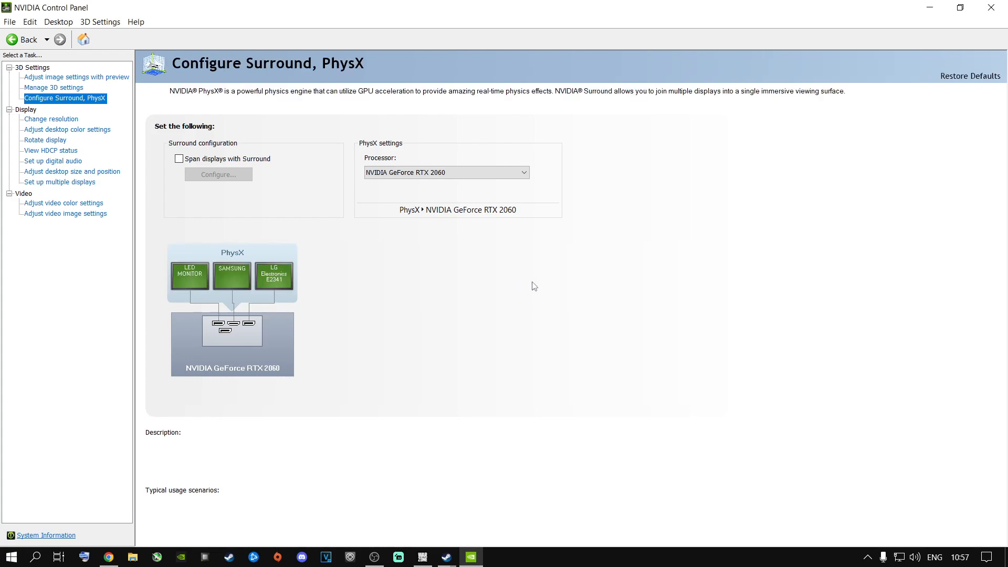
{"action": "left_click", "coordinate": [990, 8]}
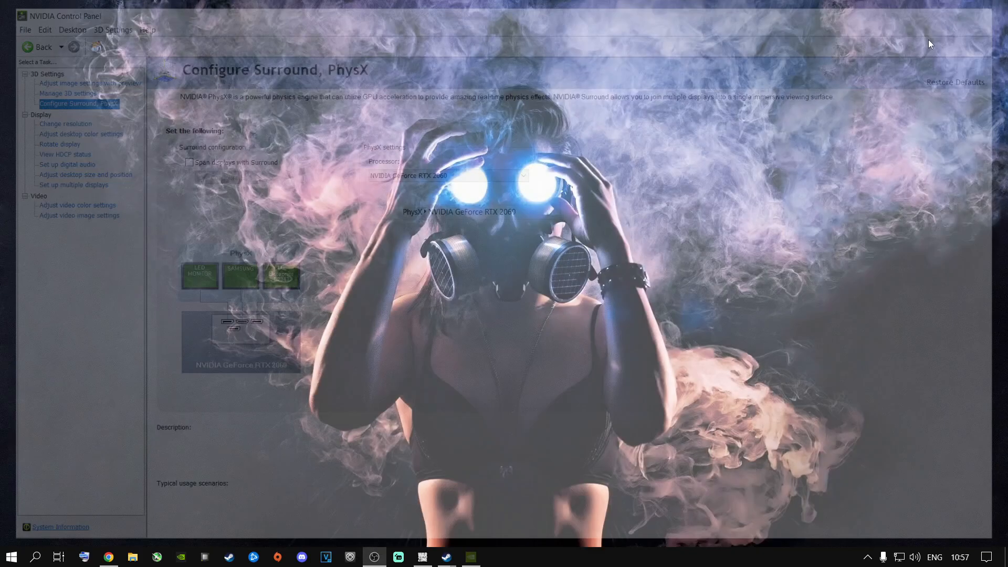